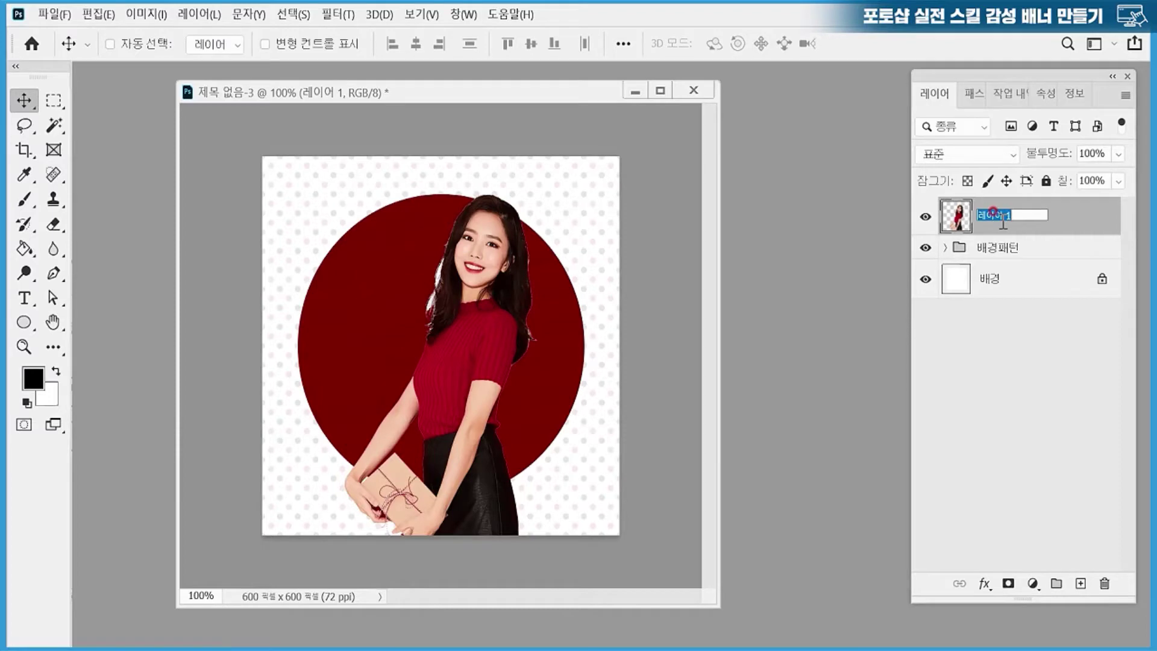
- Rename the model's layer as 모델합성
text(모델)
text(ㅅ성)
key(Return)
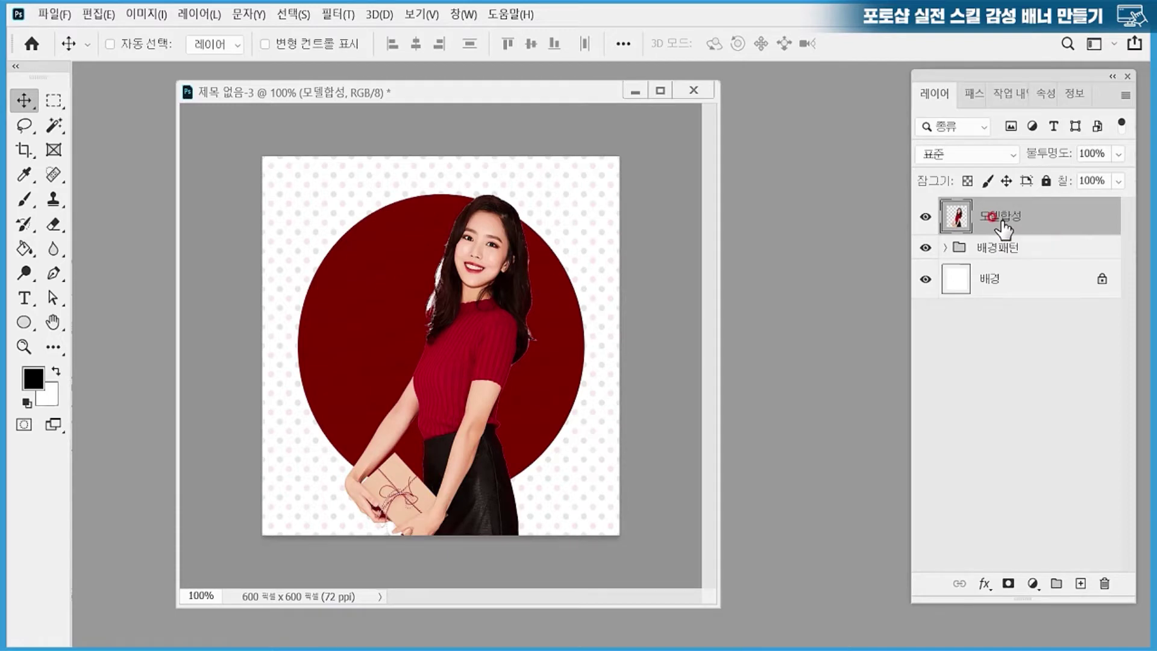
- Duplicate the 모델합성 layer and rename the copy as 모델원본
click(204, 14)
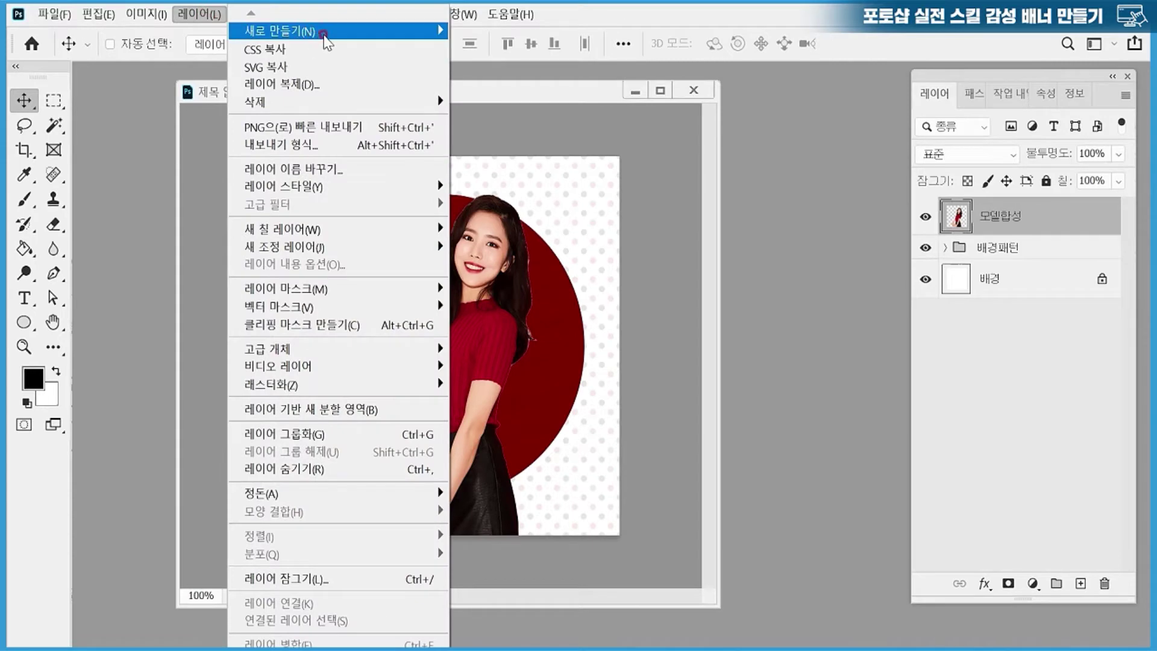
click(323, 32)
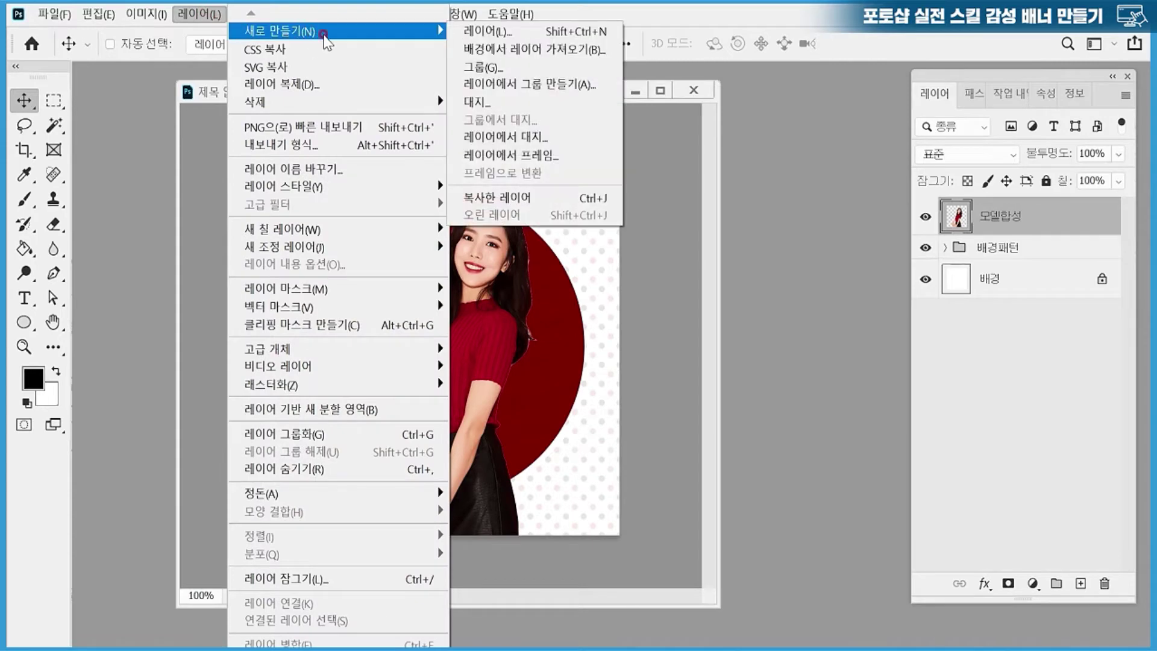
click(531, 199)
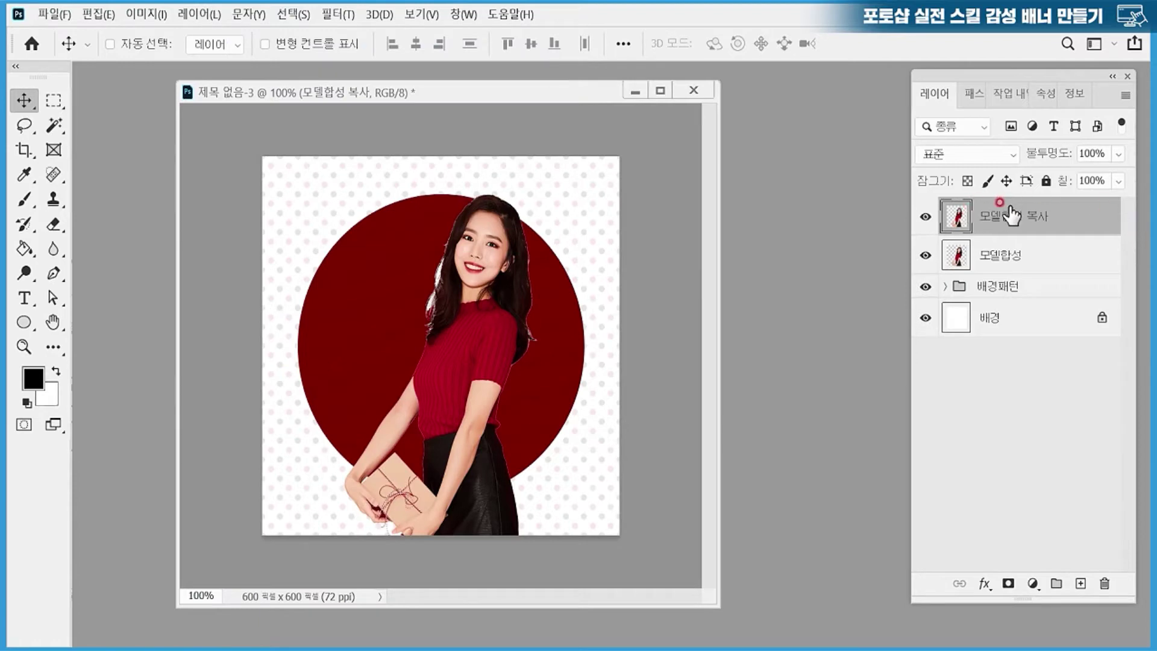
double_click(1001, 215)
drag(998, 214, 1047, 214)
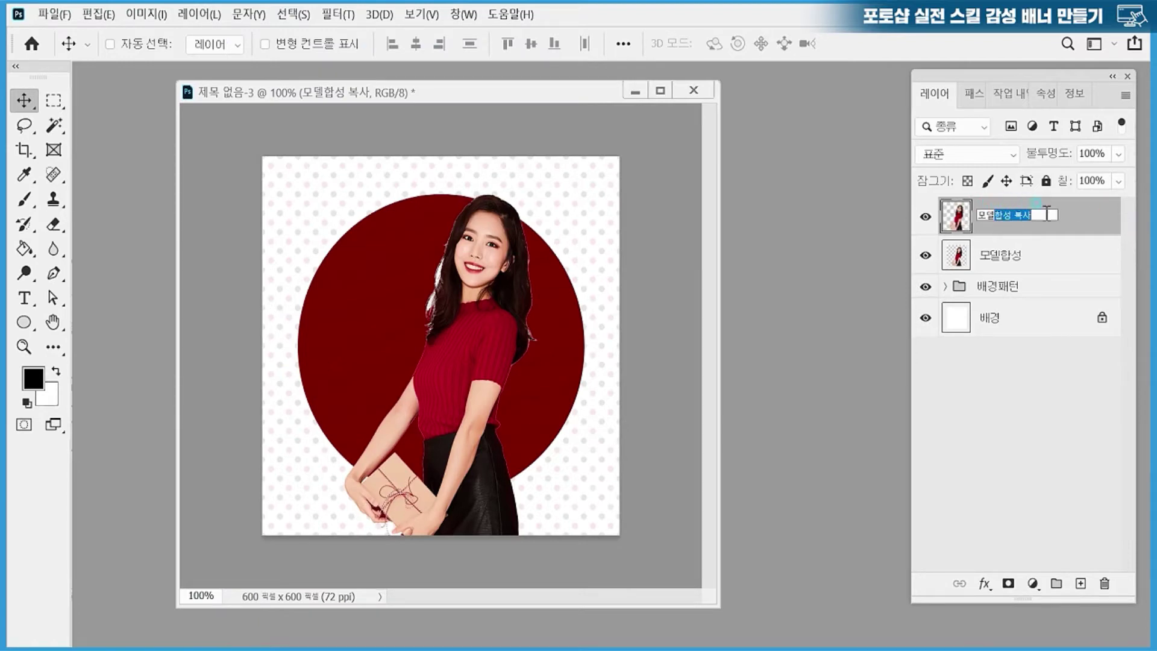
text(원보ㄴ)
key(Return)
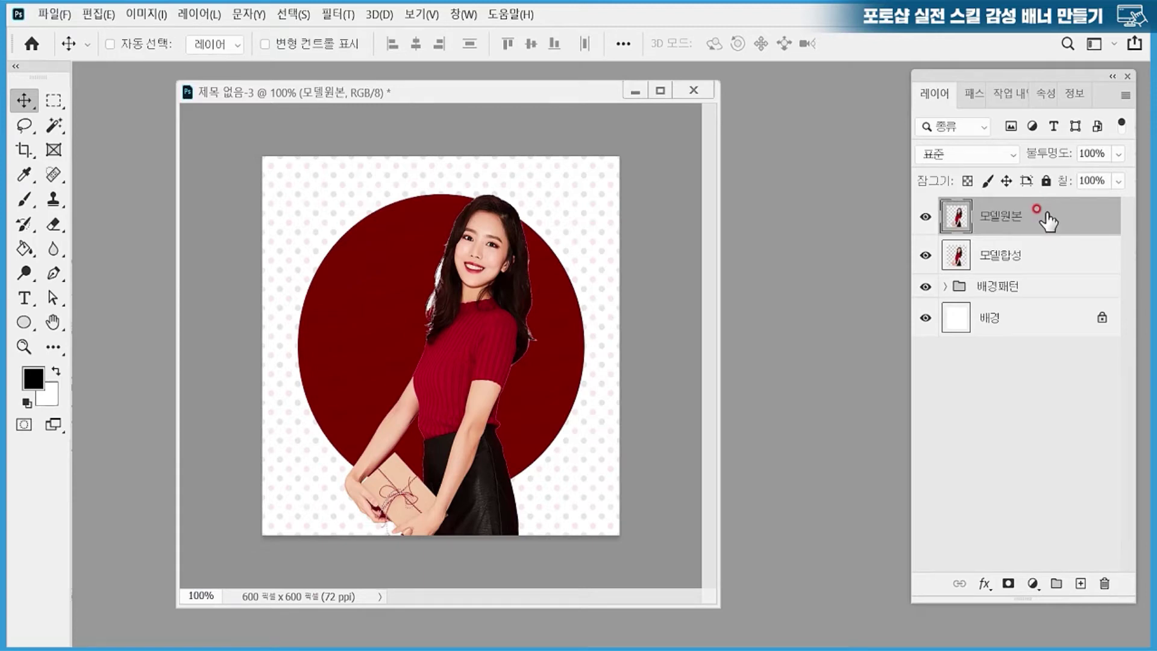
- Set the 모델합성 layer's blend mode to 곱하기 with 모델원본 hidden, and make 모델원본 visible and active again
click(1039, 259)
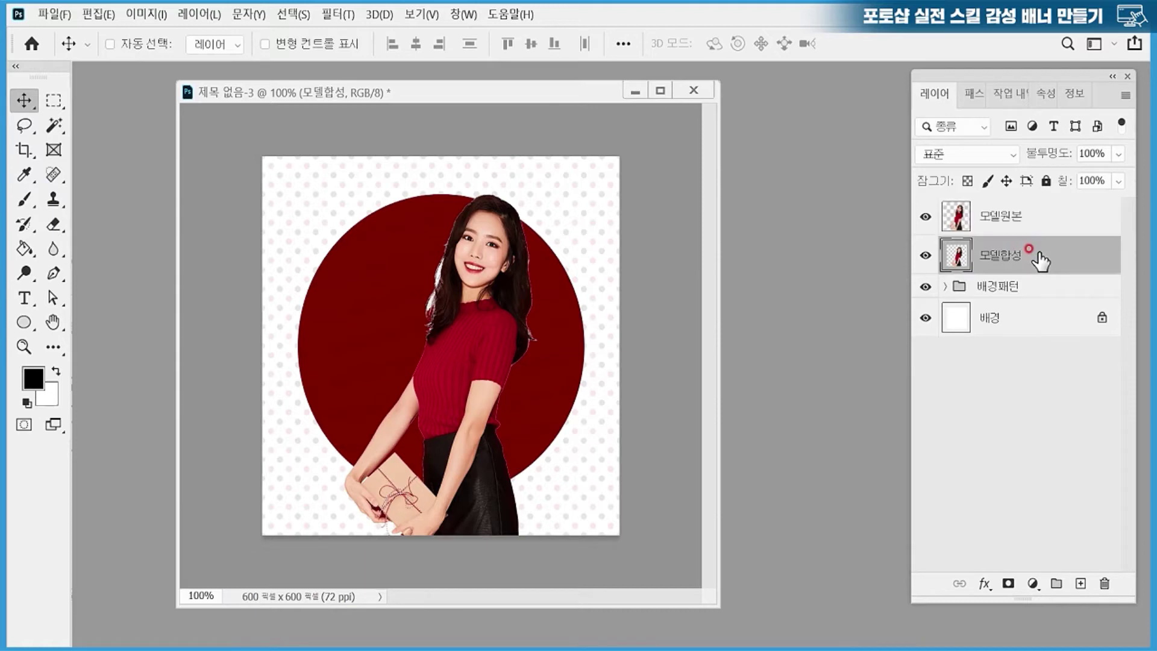
click(463, 252)
click(926, 217)
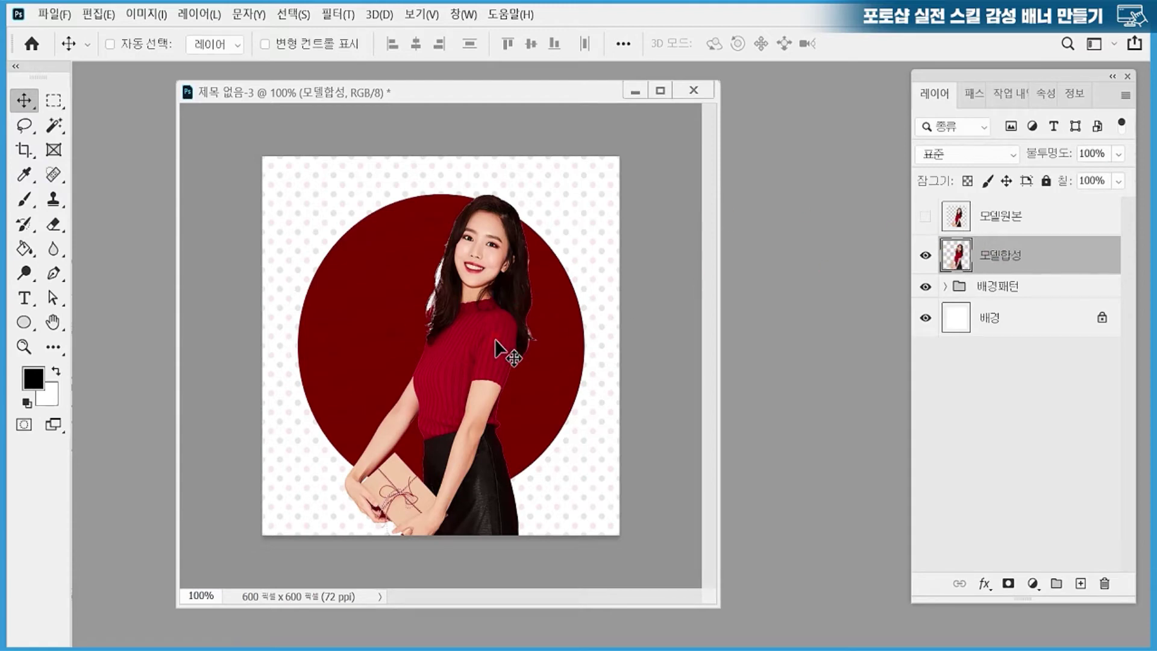
click(981, 154)
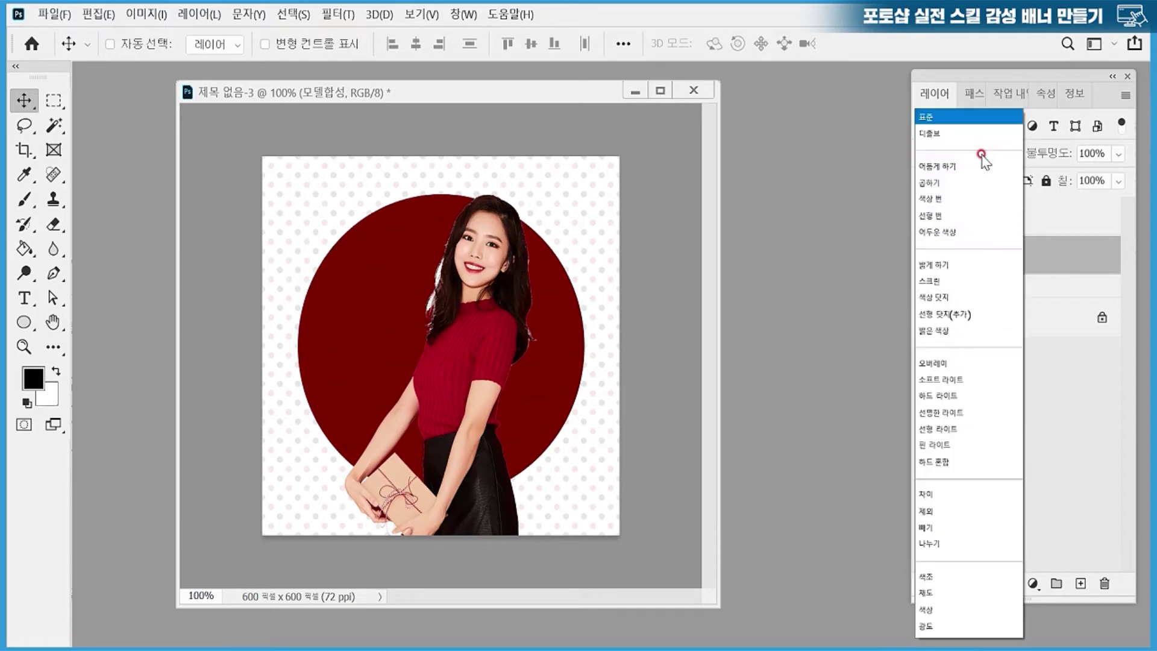
click(936, 184)
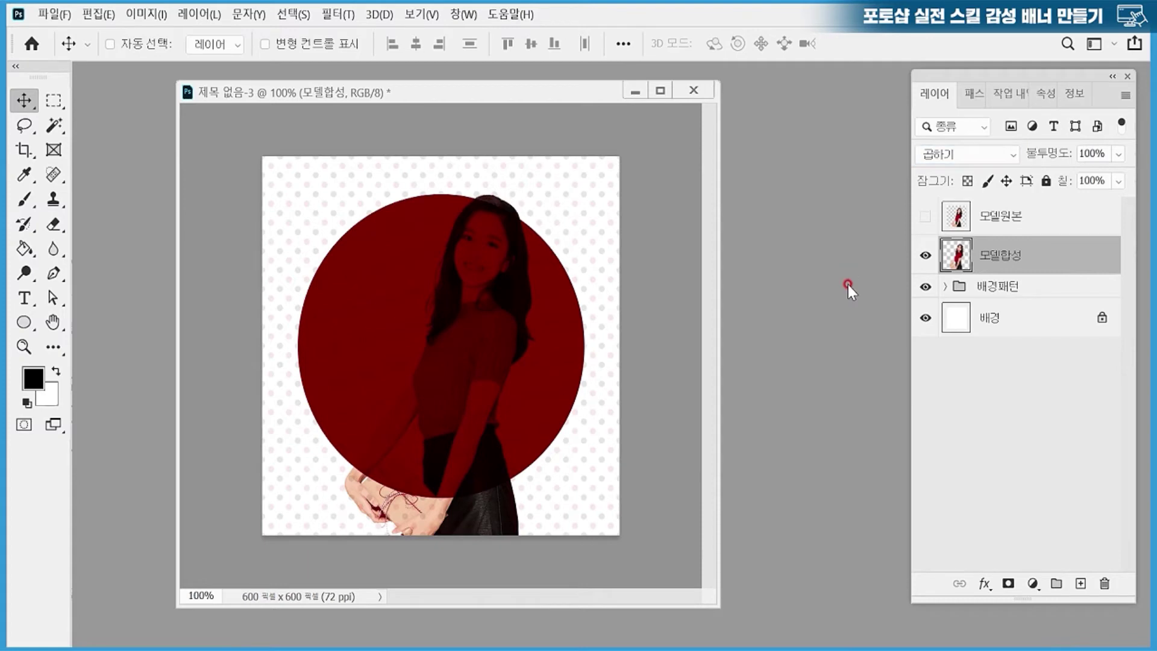
click(925, 216)
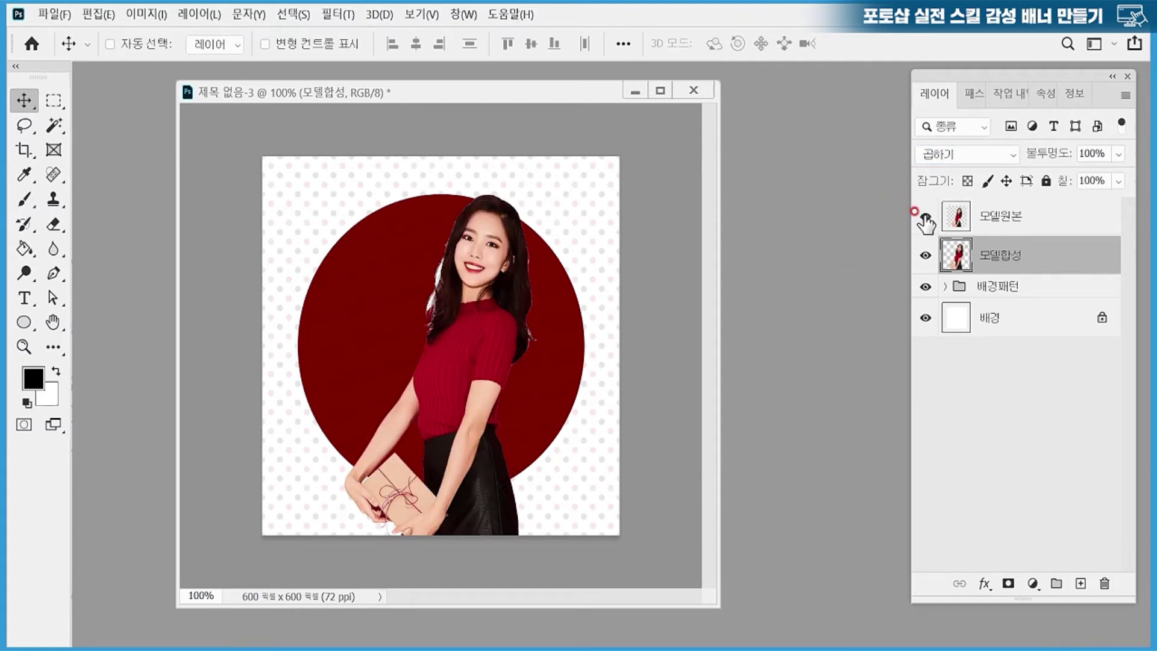
click(1051, 214)
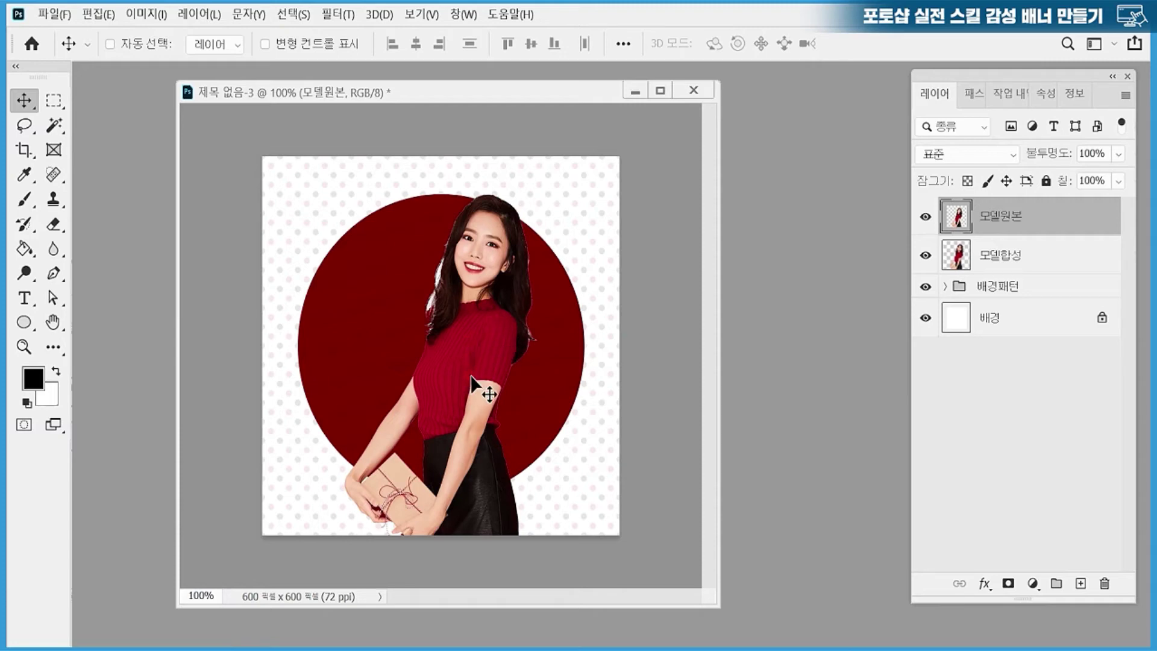
- Move the 모델원본 figure aside to compare it with the multiplied copy, and return it to its original place
drag(482, 386, 360, 375)
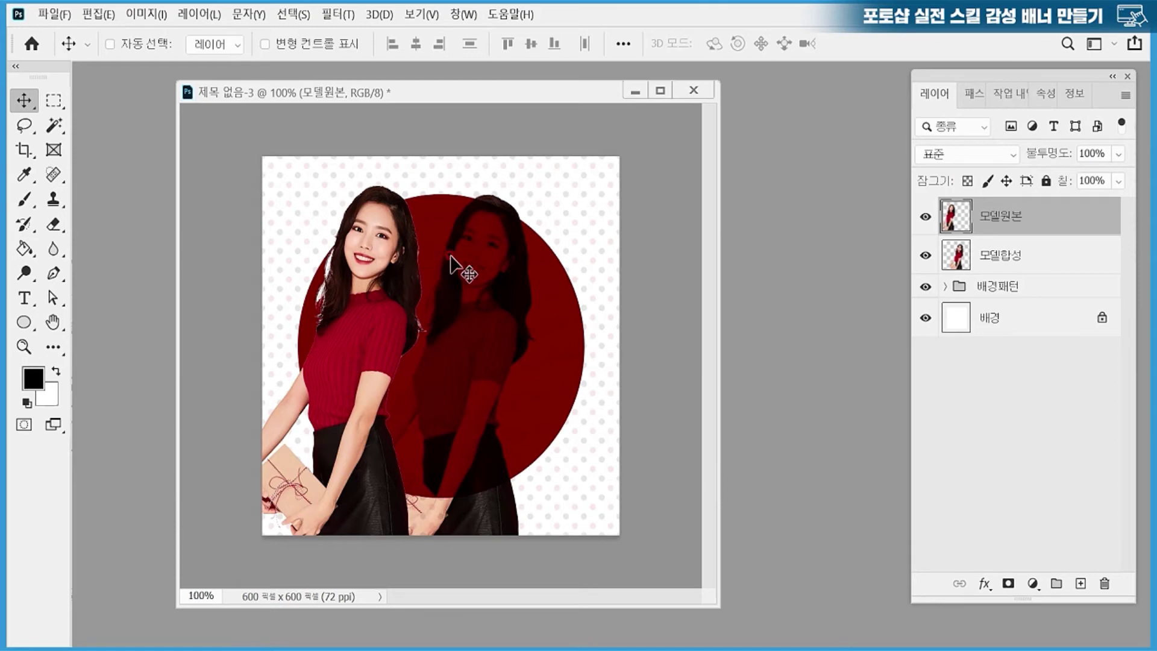
drag(360, 283, 470, 286)
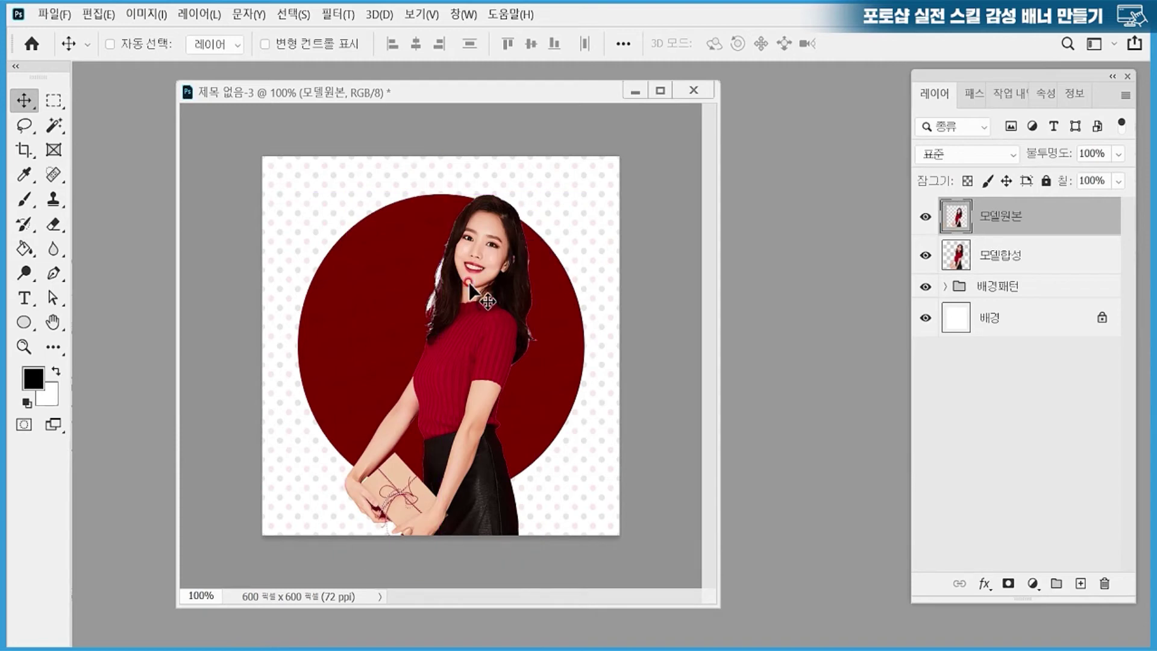
click(919, 208)
click(917, 206)
- Choose the Eraser tool with the first soft round brush from the 일반 브러시 set
click(53, 224)
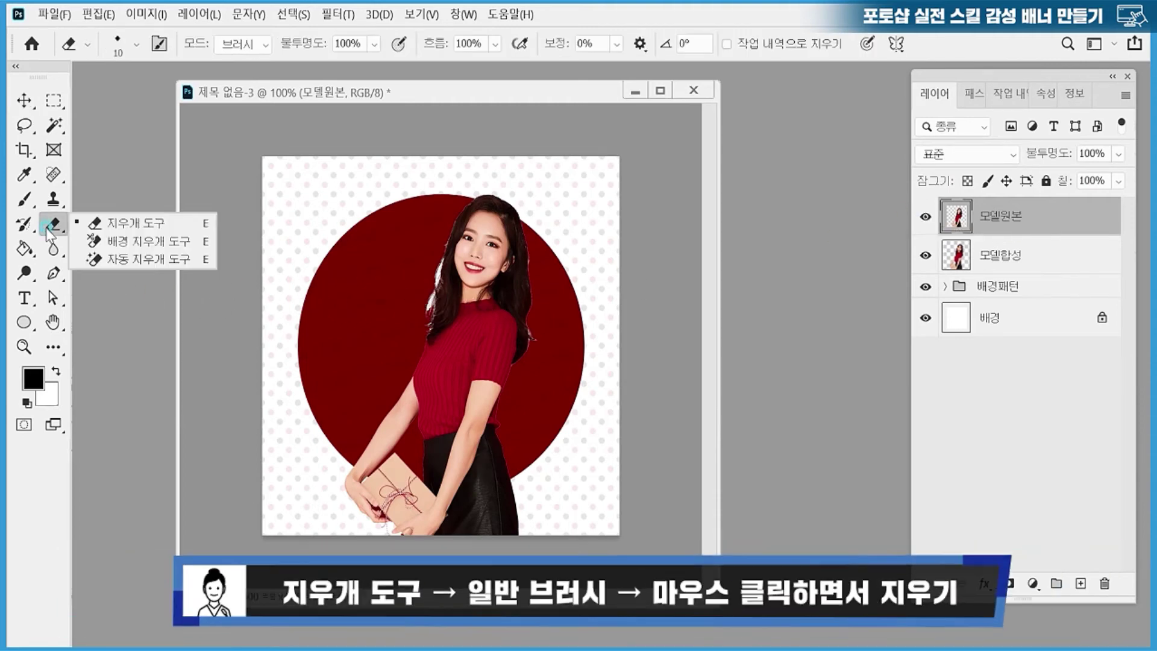
click(107, 224)
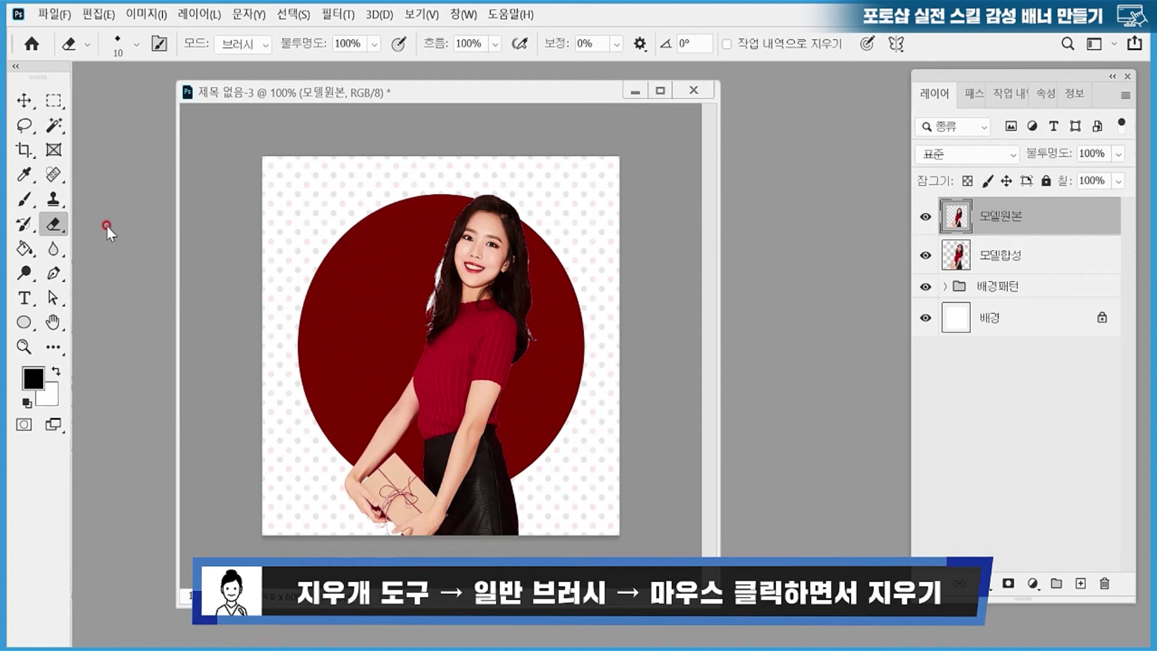
click(136, 44)
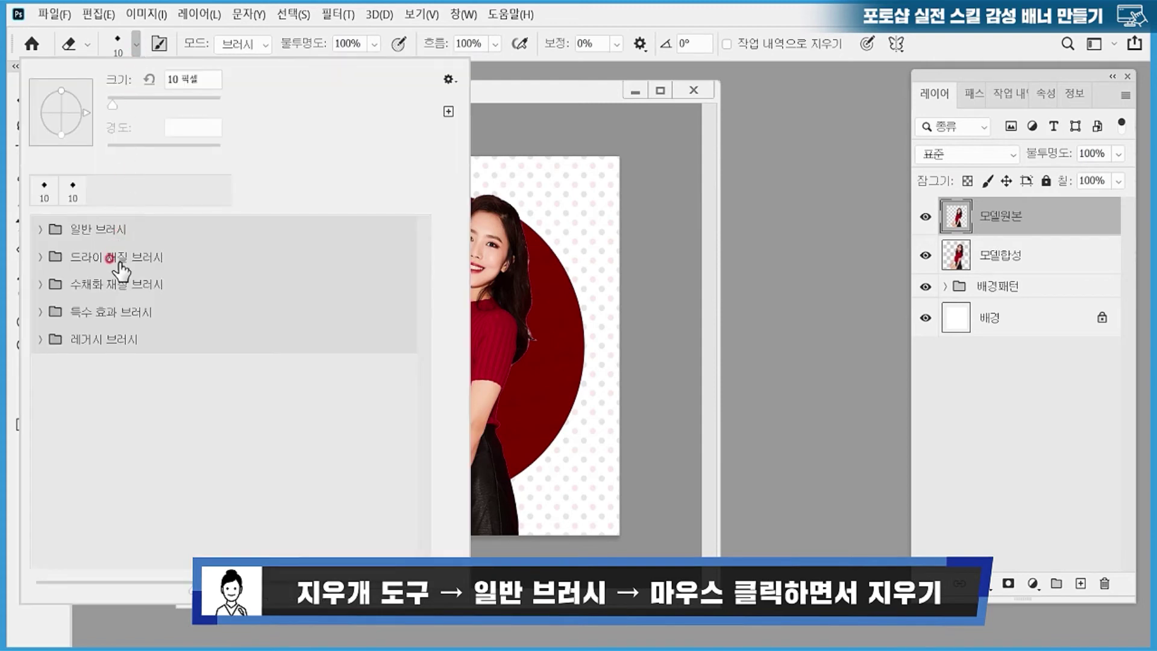
click(39, 227)
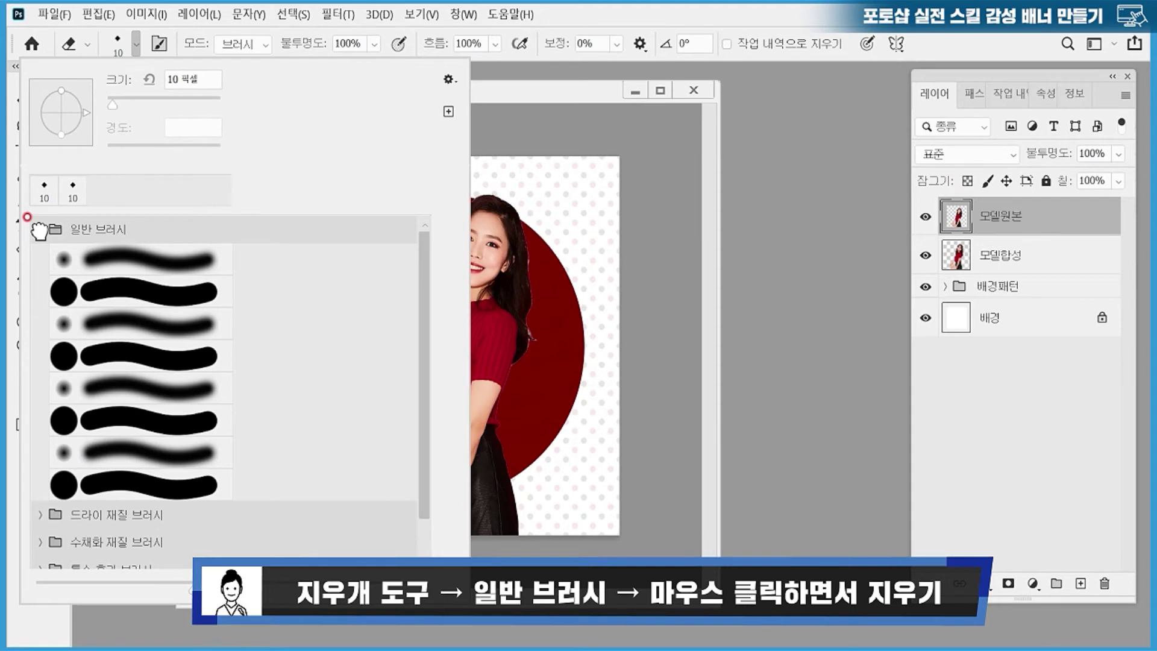
click(60, 256)
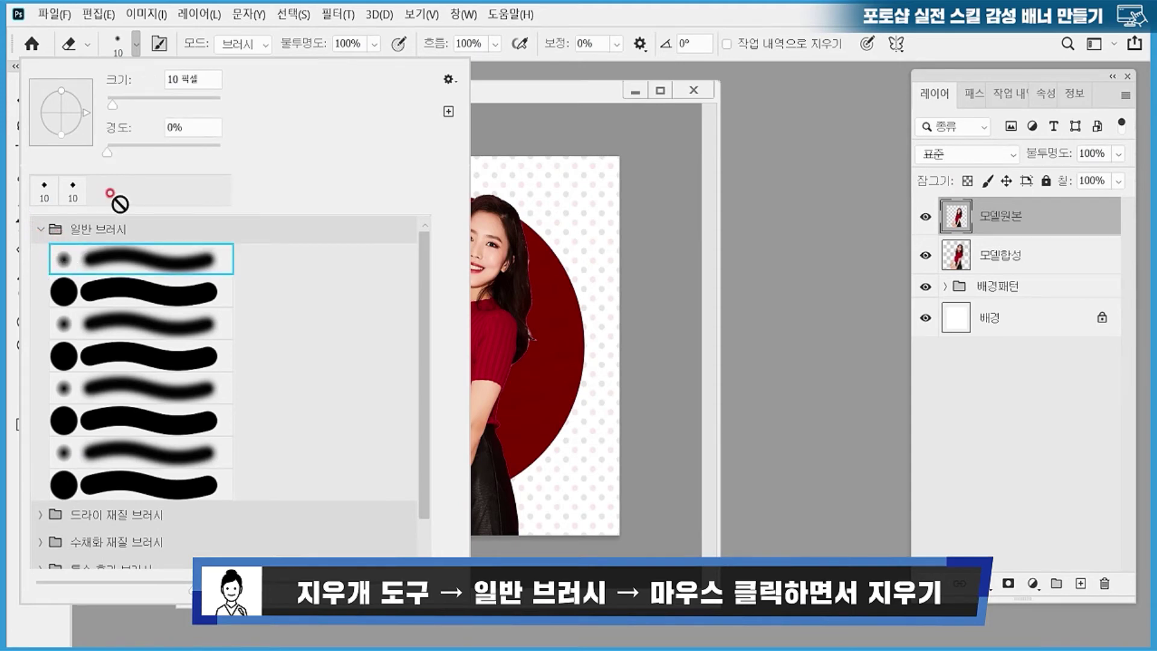
click(806, 131)
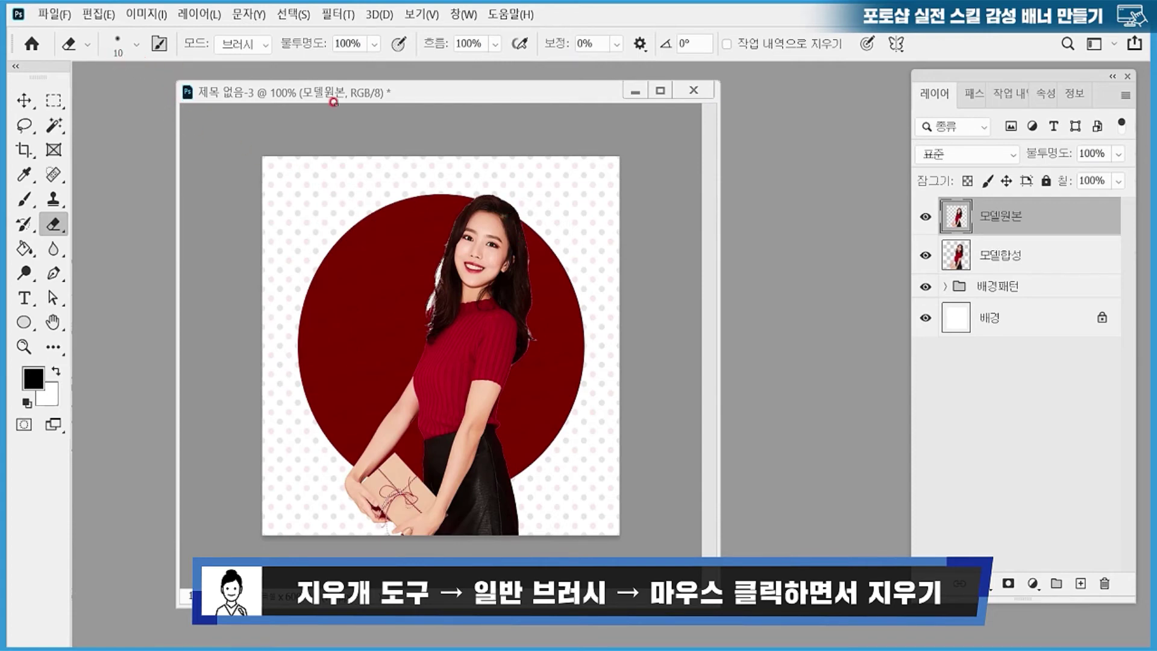
- Erase the light fringe along the right edge of the model's hair on 모델원본, setting the eraser size to 60
click(529, 229)
drag(529, 227, 521, 240)
key(bracketright)
key(bracketright)
key(bracketright)
key(bracketright)
key(bracketright)
key(bracketright)
key(bracketright)
key(bracketleft)
key(bracketleft)
key(bracketleft)
key(bracketleft)
key(bracketright)
key(bracketright)
key(bracketright)
key(bracketleft)
drag(532, 220, 538, 295)
drag(542, 260, 529, 355)
- Erase the light fringe along the left edge and top of the model's hair on 모델원본
click(401, 301)
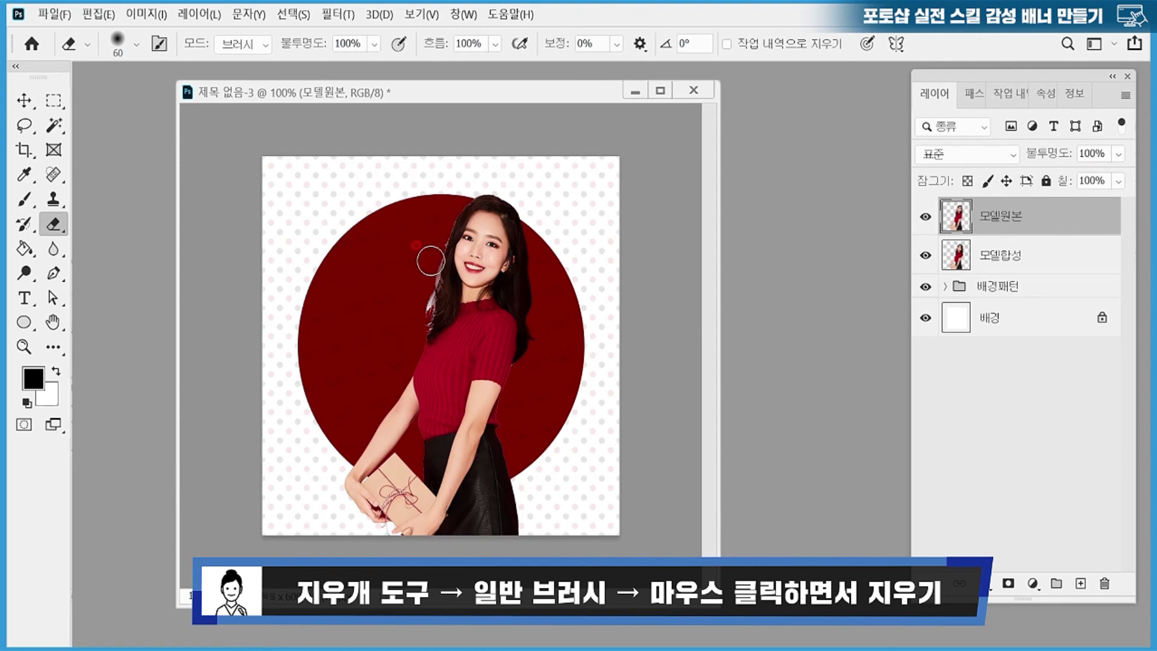
mouse_move(431, 261)
mouse_down()
mouse_move(416, 326)
mouse_move(435, 222)
mouse_move(437, 248)
mouse_move(459, 195)
mouse_move(490, 187)
mouse_up()
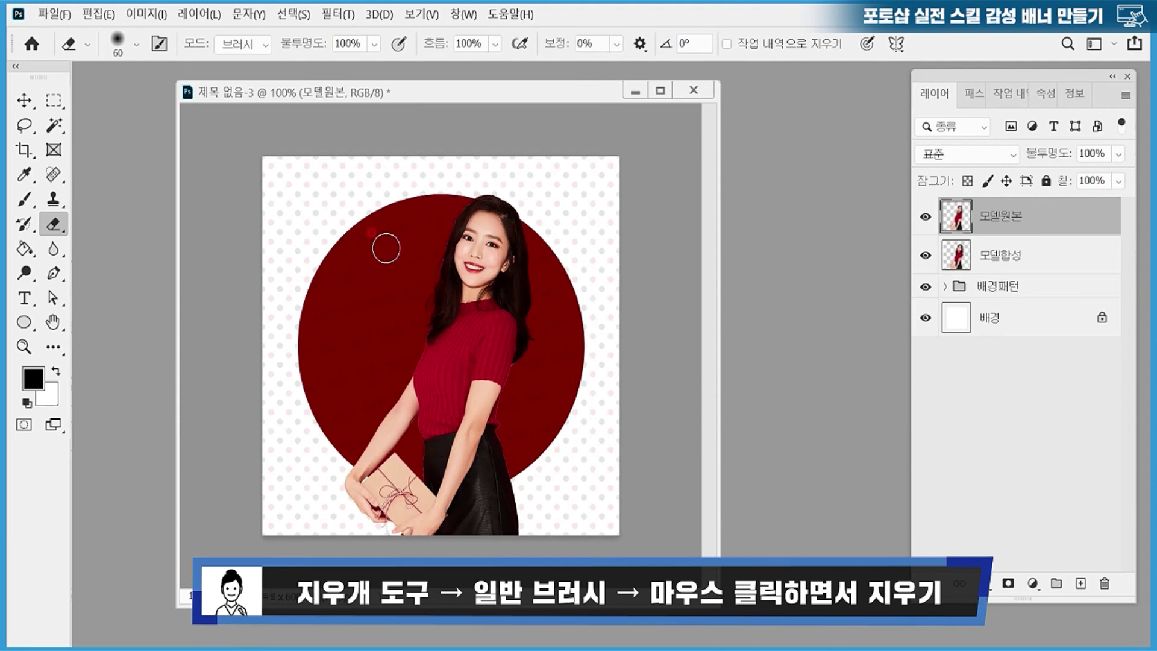
mouse_move(563, 198)
mouse_down()
mouse_move(525, 206)
mouse_move(430, 294)
mouse_up()
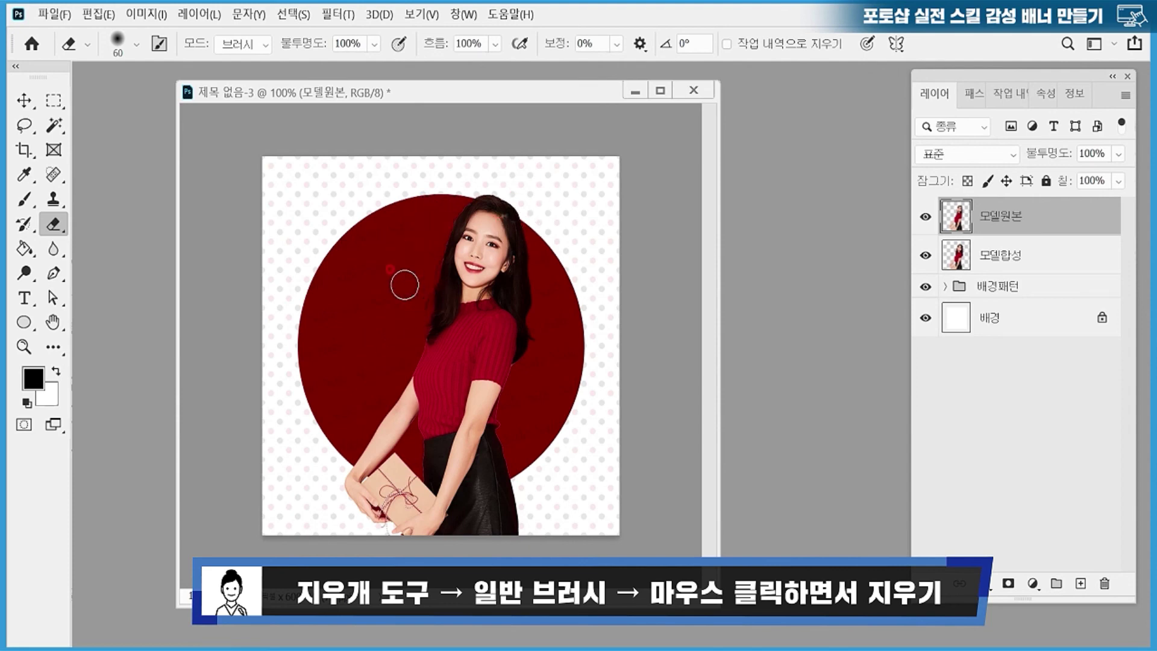